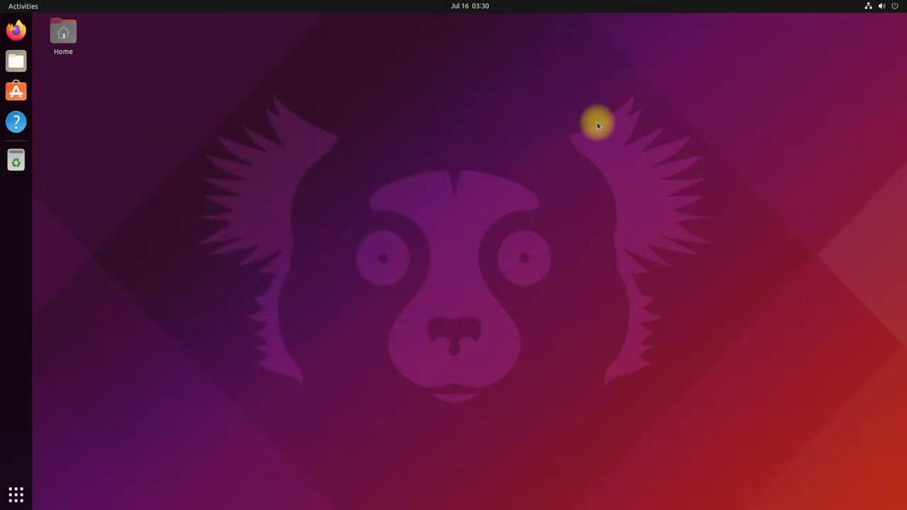
Step: Open a terminal on the Desktop and refresh package lists with sudo apt update
right_click(217, 129)
click(276, 213)
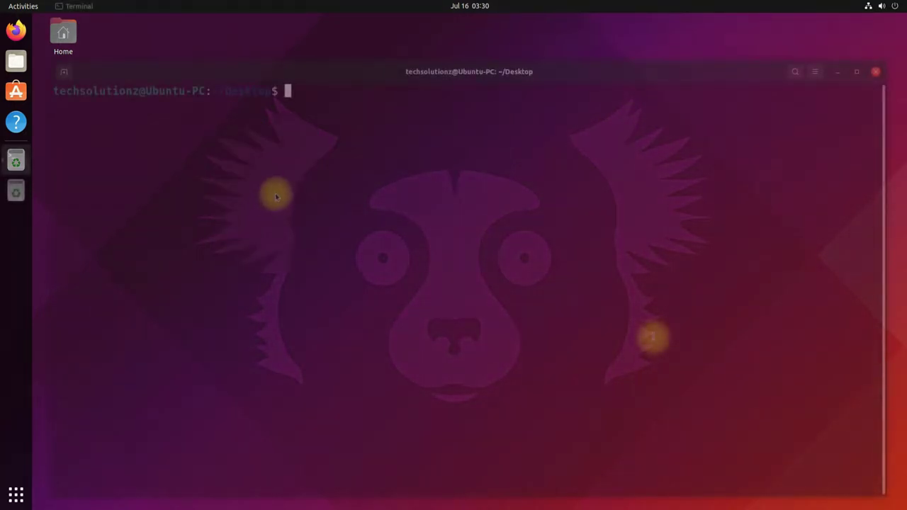
text(sudo apt update)
key(Return)
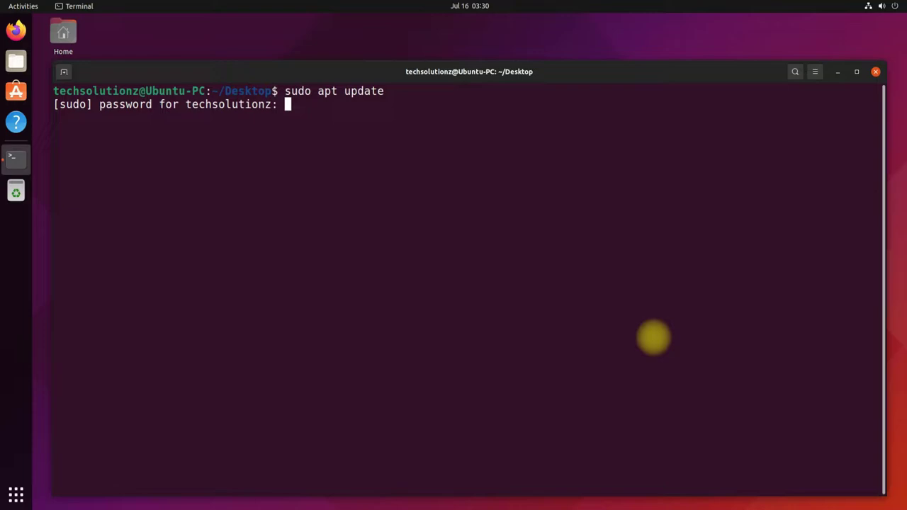
key(Return)
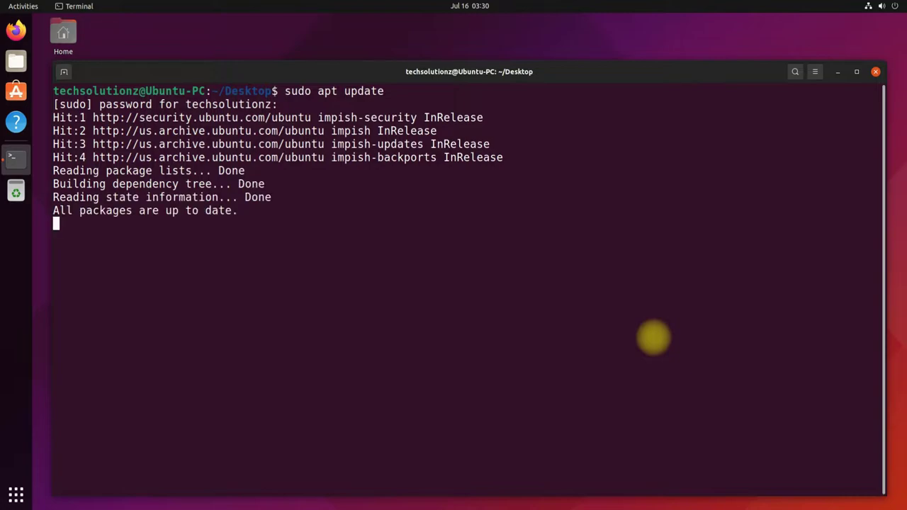
Step: Upgrade all installed packages with sudo apt upgrade and confirm the codename is impish
text(sudo apt upgrade)
key(Return)
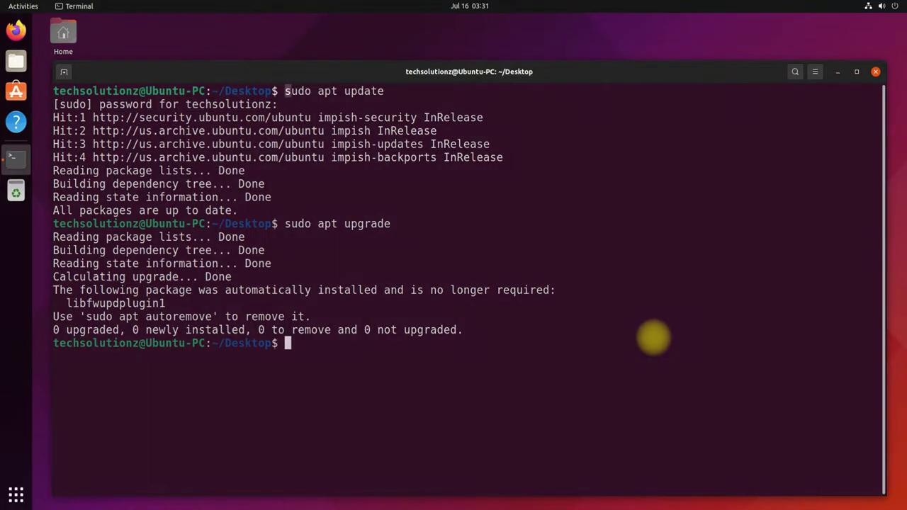
text(cl)
text(_release )
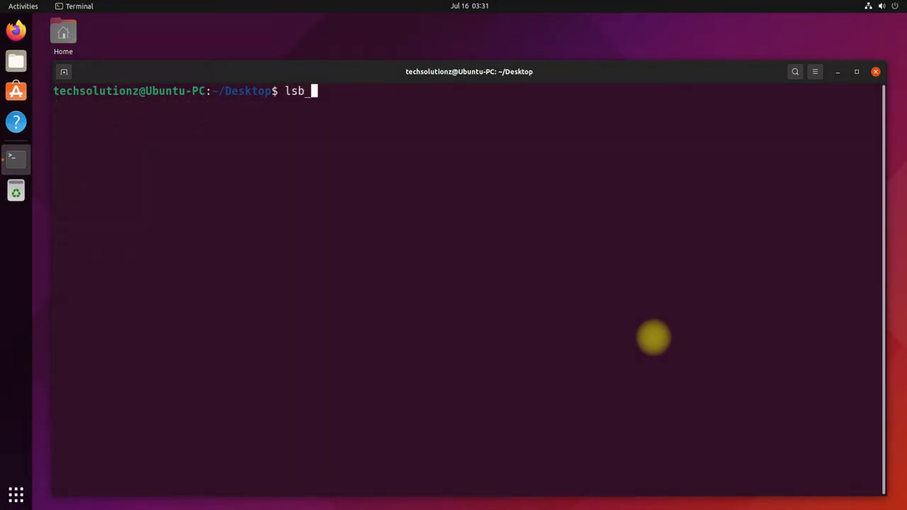
text(-cs)
key(Return)
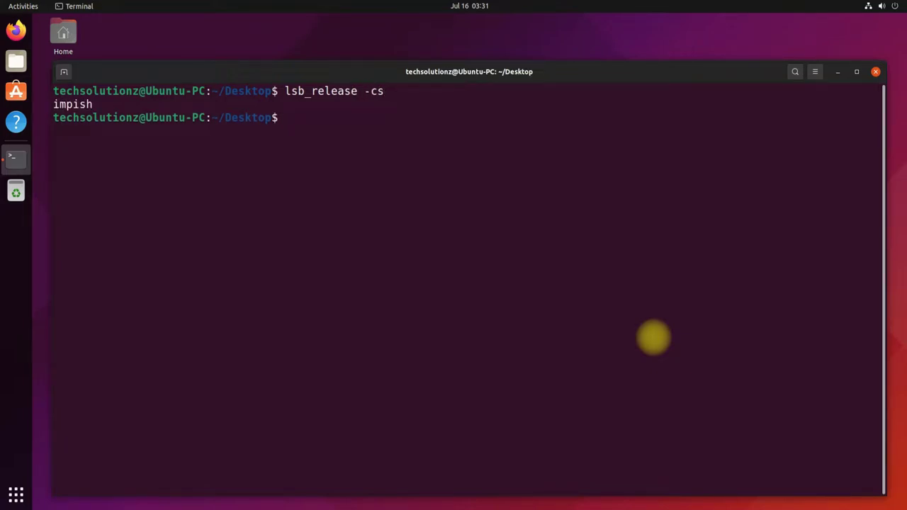
Step: Clear the terminal and run sudo update-manager -c to check for the 22.04 LTS release
text(clear)
key(Return)
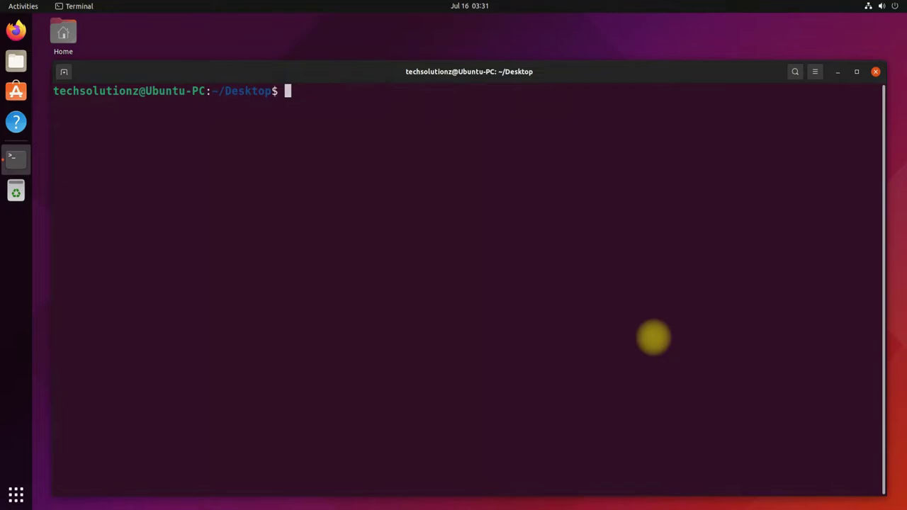
text(sudo)
text( update)
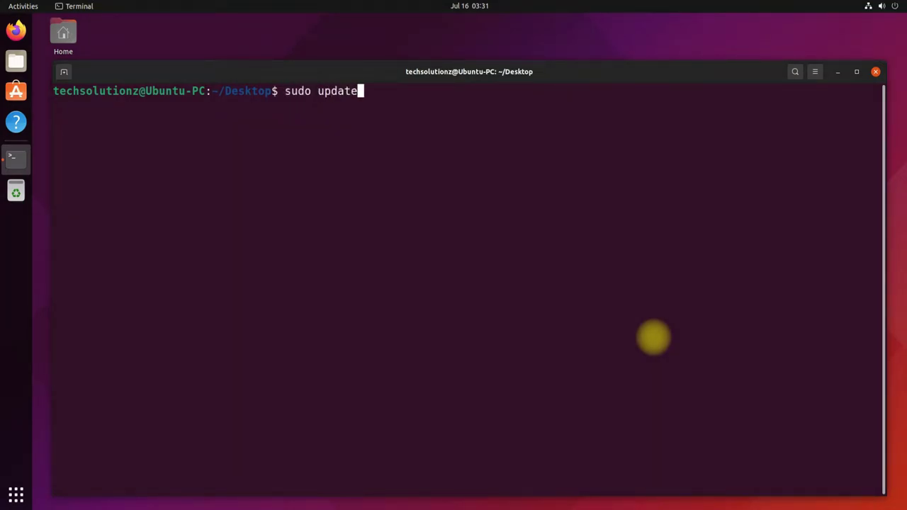
text(-manager -c)
key(Return)
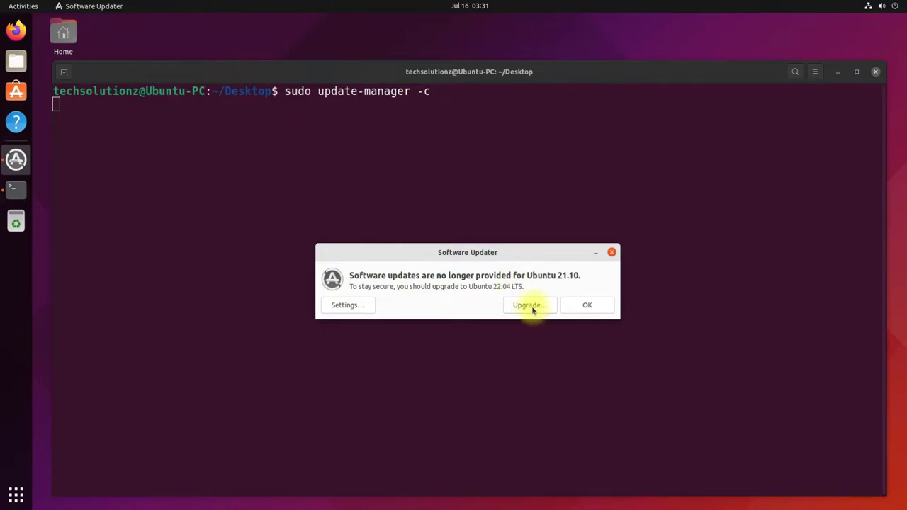
Step: Accept the 22.04 'Jammy Jellyfish' upgrade offer and proceed past its release notes
click(532, 306)
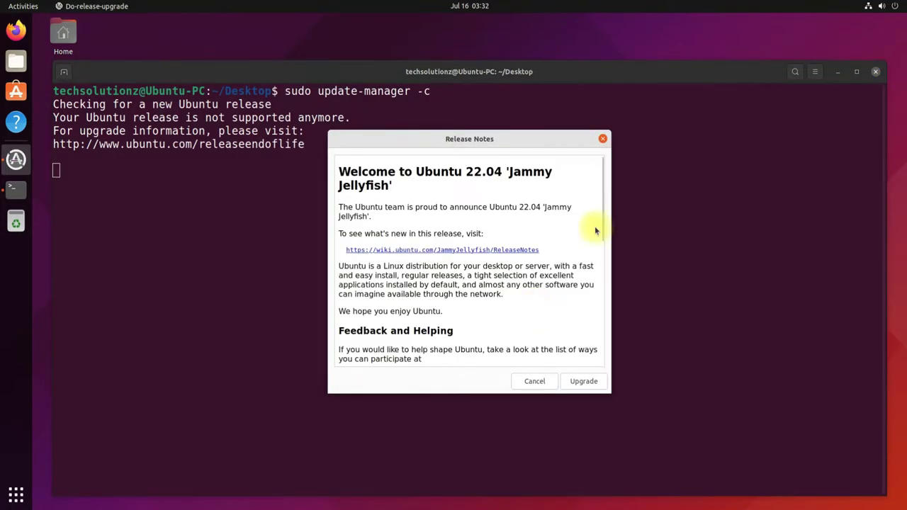
scroll(606, 181, down, 2)
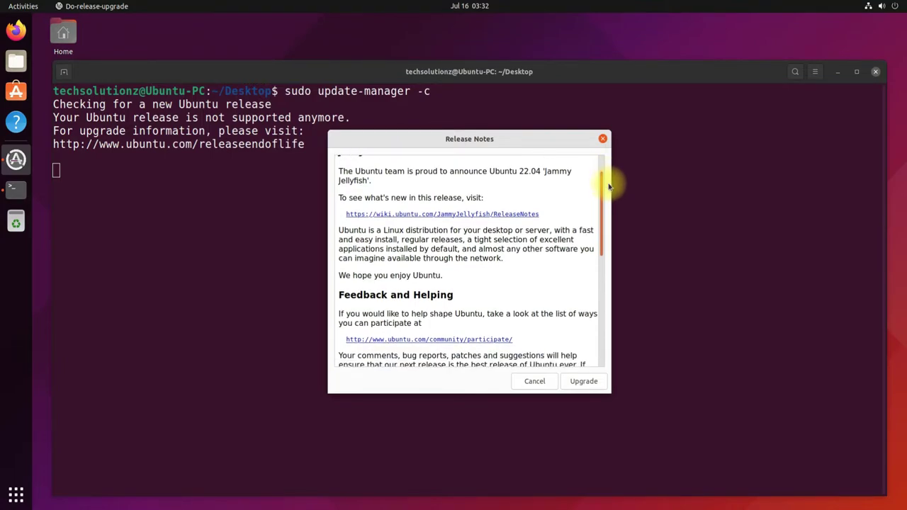
mouse_move(607, 181)
mouse_down()
mouse_move(627, 202)
mouse_move(617, 158)
mouse_up()
click(584, 381)
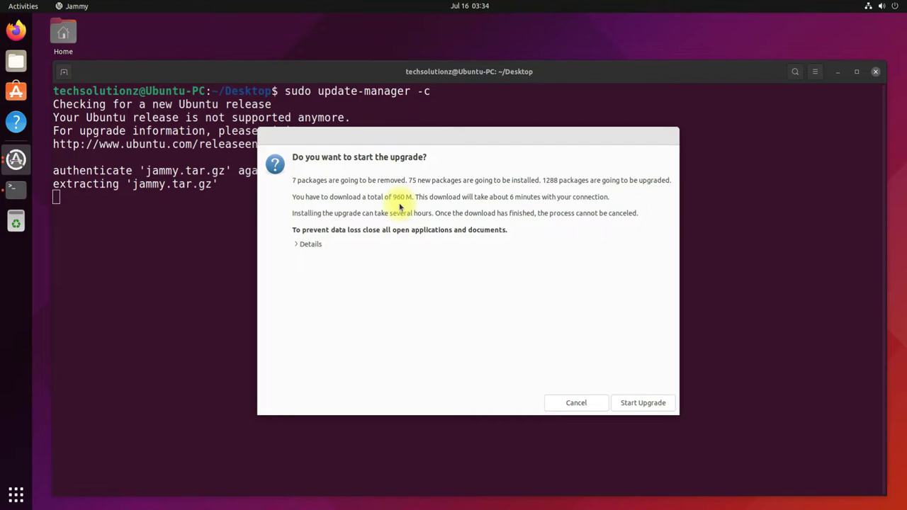
Step: Start the upgrade to Ubuntu 22.04 and let the 1288 packages install
click(646, 404)
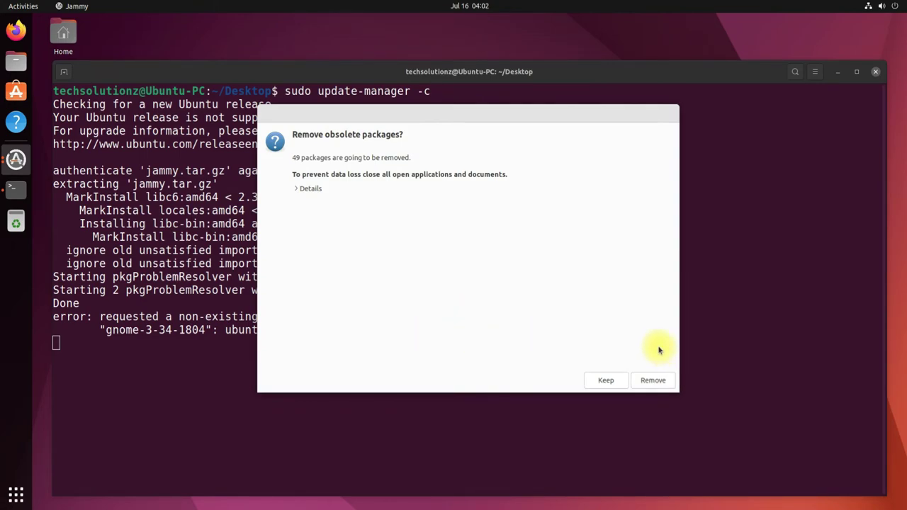
Step: Remove the 49 obsolete packages so the upgrade can finish and restart
click(653, 380)
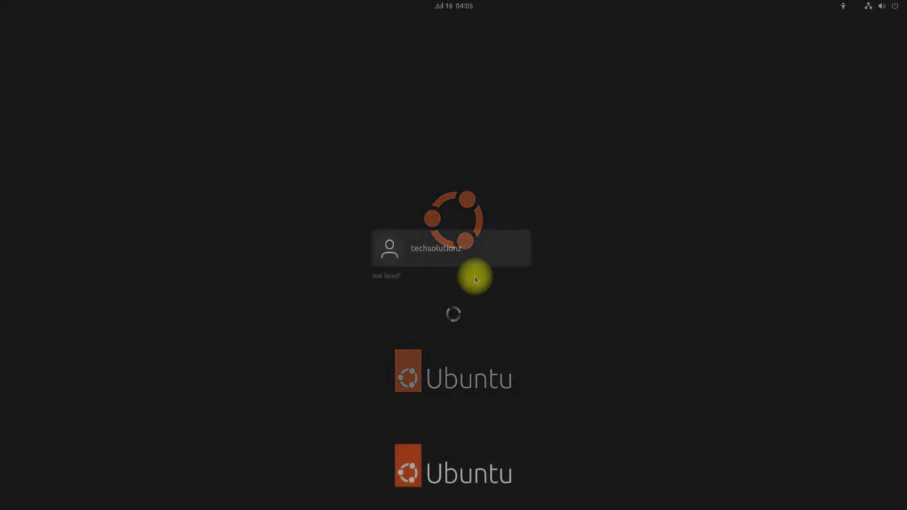
Step: Select the user account on the login screen to sign back in
click(450, 260)
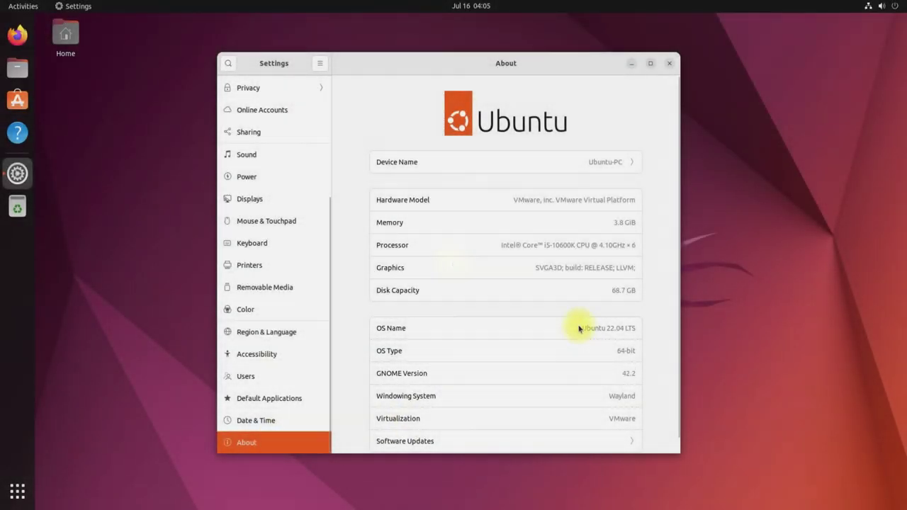
Step: Highlight the 'Ubuntu 22.04 LTS' OS name in About, then close Settings
drag(582, 329, 637, 333)
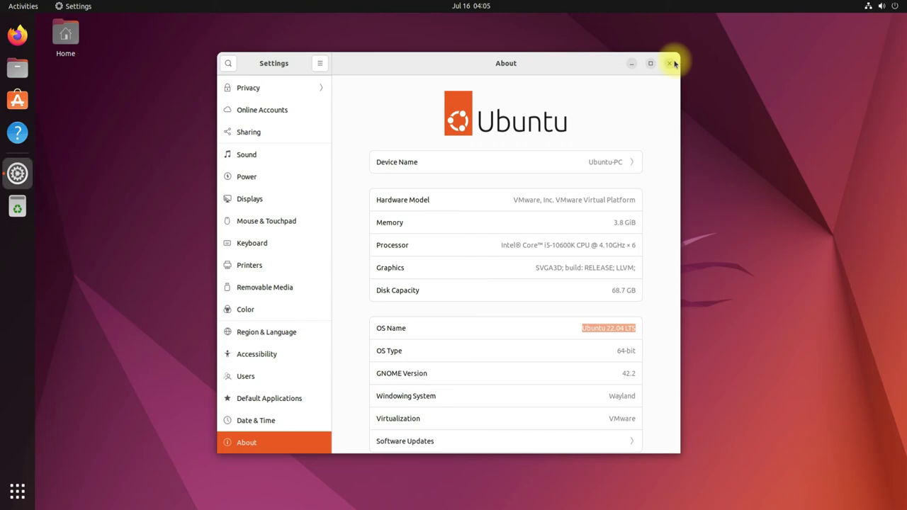
click(669, 64)
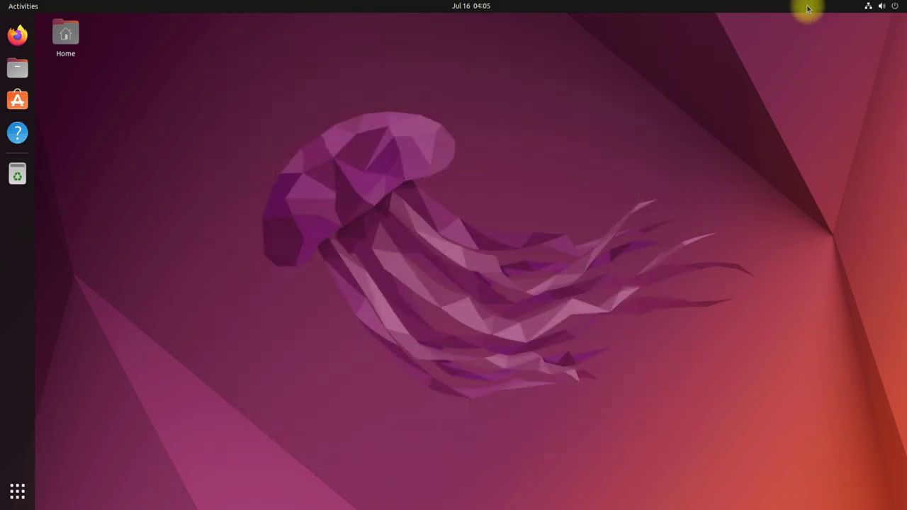
Step: Open a Desktop terminal and highlight the neofetch OS line 'Ubuntu 22.04 LTS x86_64'
right_click(341, 132)
click(382, 247)
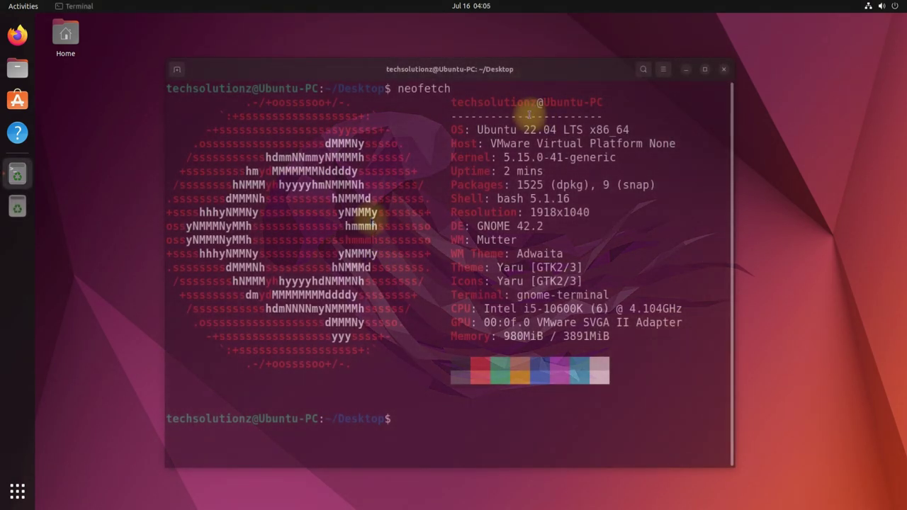
drag(478, 129, 629, 130)
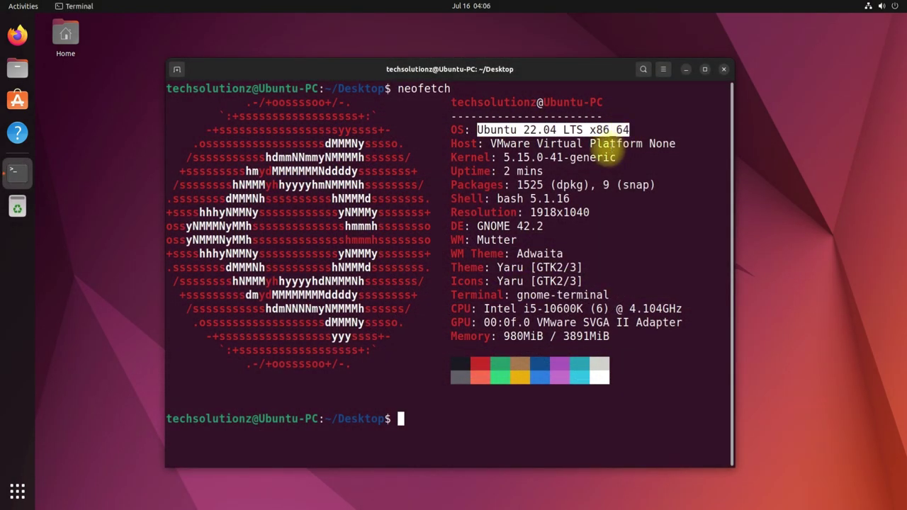